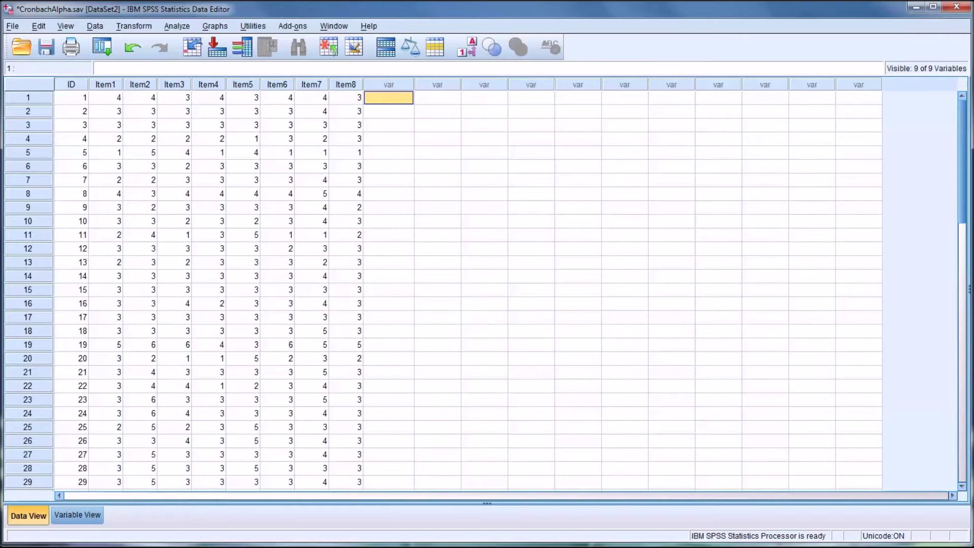
Look over the case IDs and the Item1 to Item8 responses in the dataset.
{"action": "key", "text": "ctrl+s"}
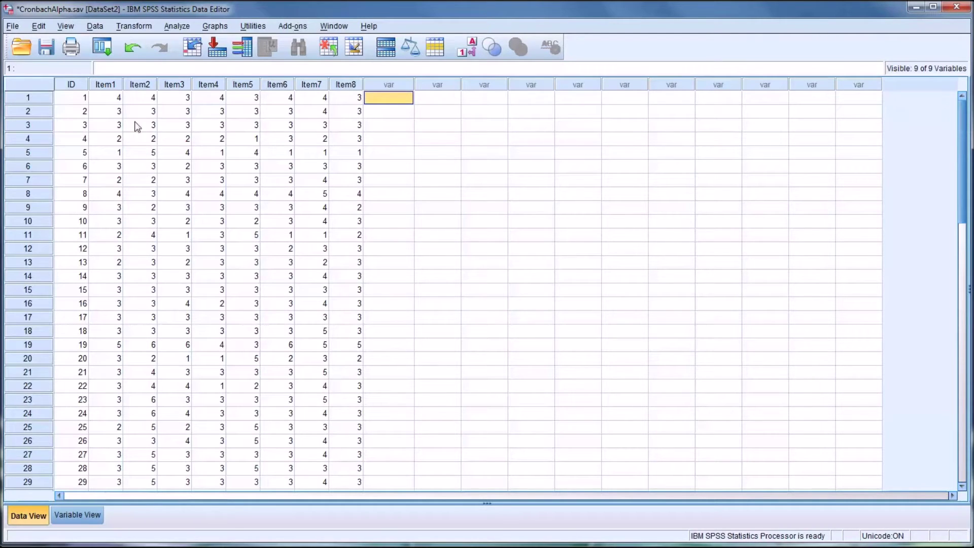
{"action": "left_click", "coordinate": [67, 98]}
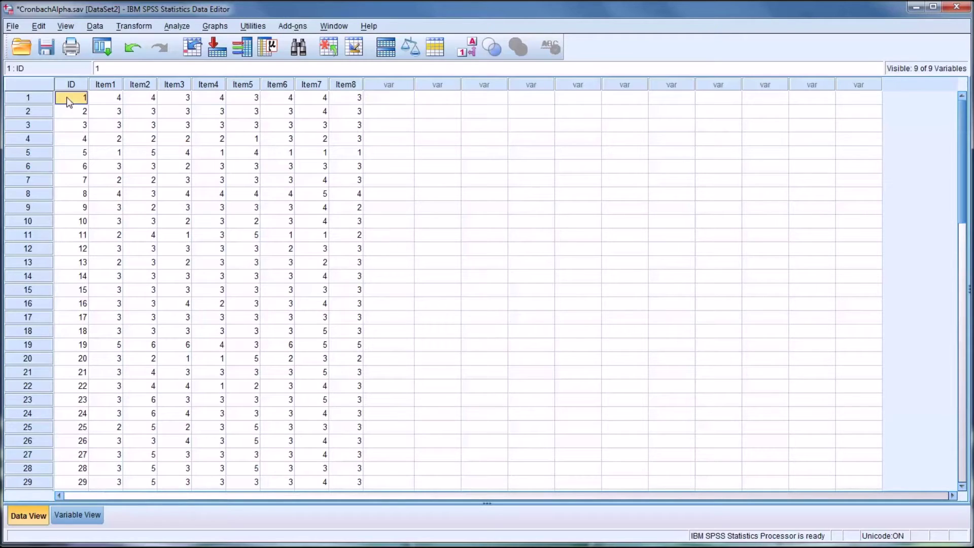
{"action": "left_click", "coordinate": [72, 111]}
{"action": "left_click", "coordinate": [74, 99]}
{"action": "scroll", "coordinate": [86, 123], "scroll_direction": "down", "scroll_amount": 9}
{"action": "scroll", "coordinate": [91, 269], "scroll_direction": "up", "scroll_amount": 9}
{"action": "left_click", "coordinate": [103, 101]}
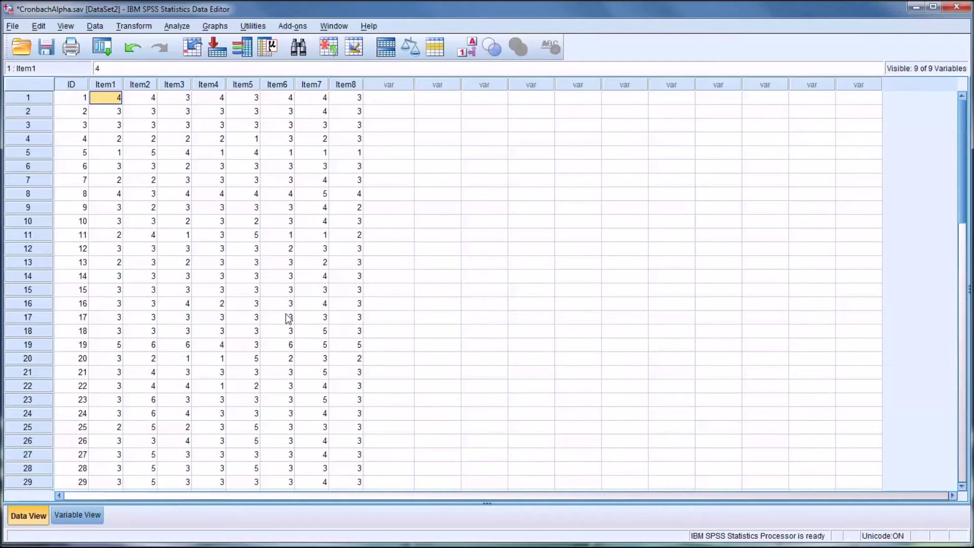
{"action": "left_click", "coordinate": [82, 114]}
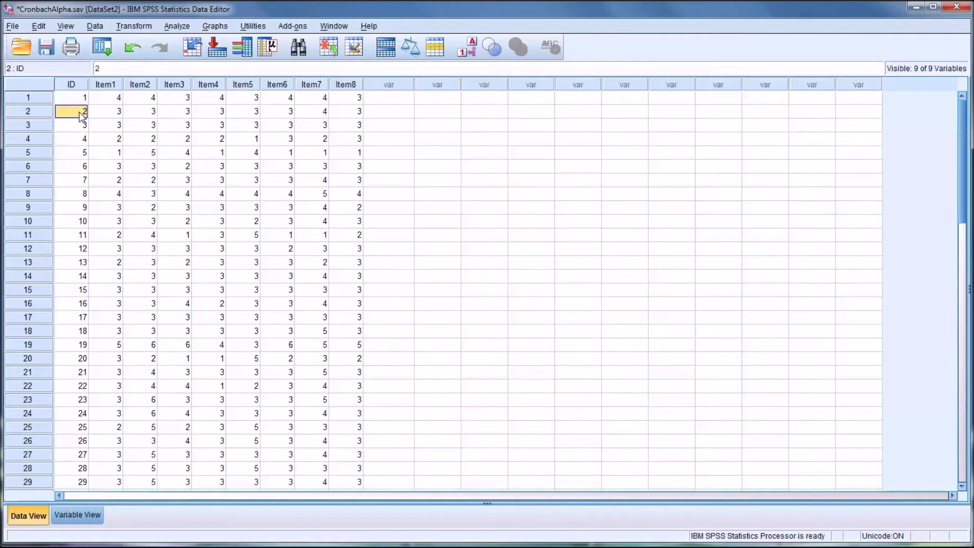
{"action": "left_click", "coordinate": [106, 114]}
{"action": "left_click", "coordinate": [105, 102]}
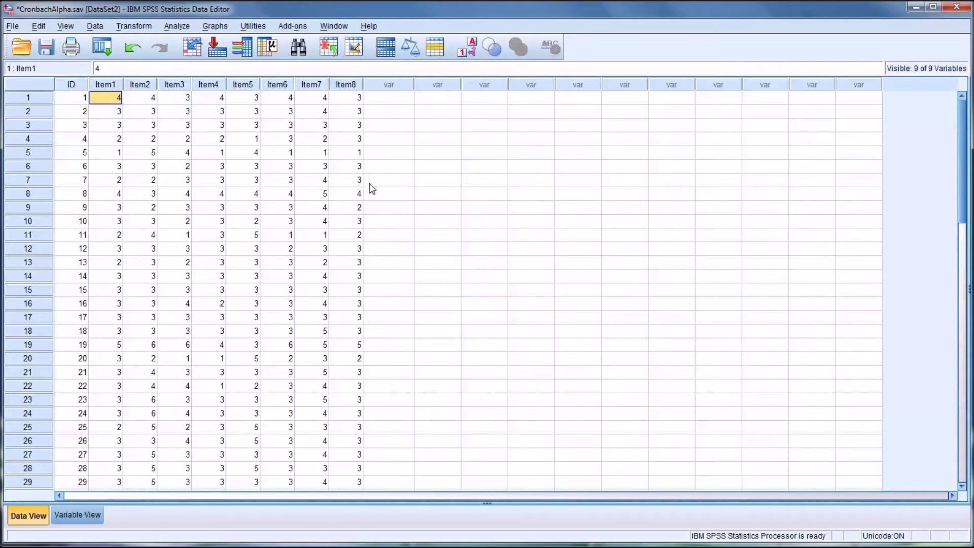
Open a Reliability Analysis, reset it to its default settings and review the available statistics options.
{"action": "left_click", "coordinate": [181, 27]}
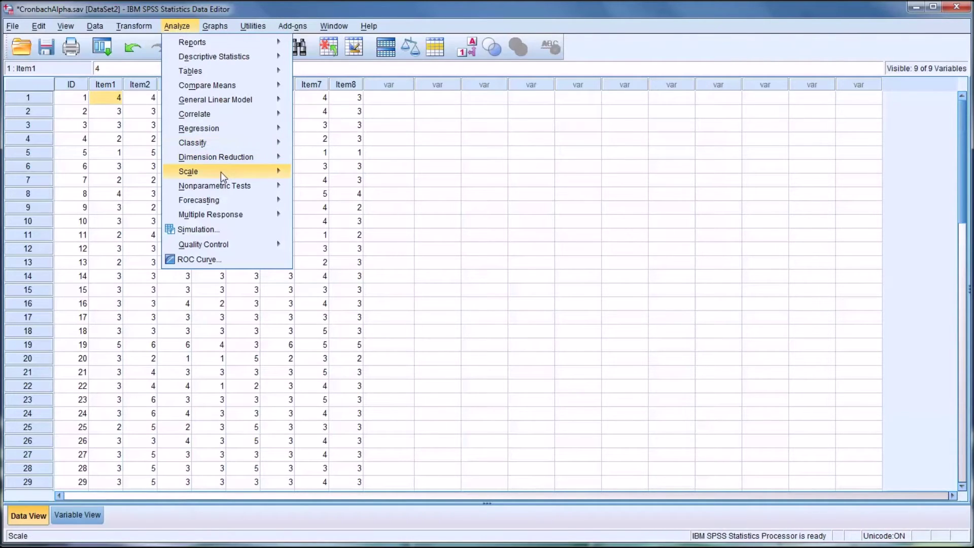
{"action": "mouse_move", "coordinate": [221, 173]}
{"action": "left_click", "coordinate": [308, 175]}
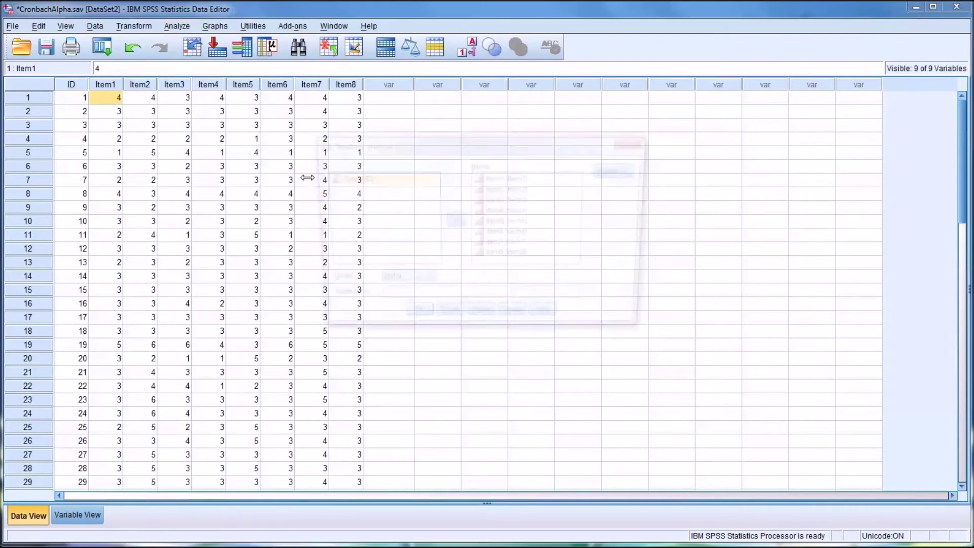
{"action": "left_click", "coordinate": [484, 322]}
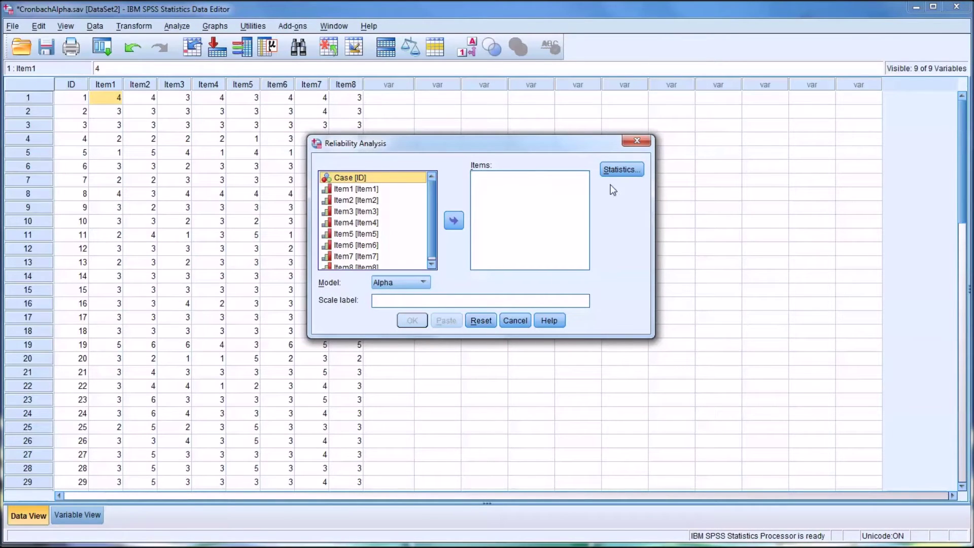
{"action": "left_click", "coordinate": [624, 171]}
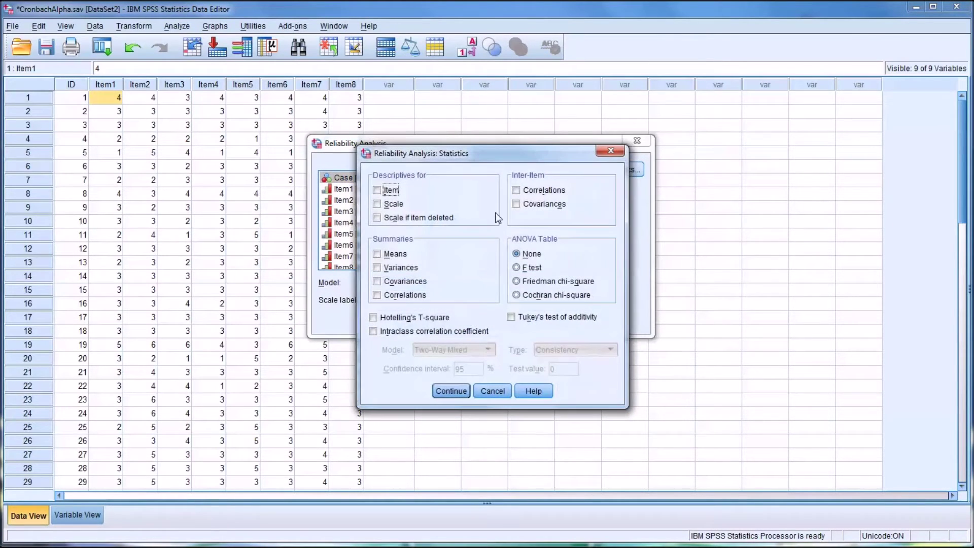
{"action": "left_click", "coordinate": [451, 391]}
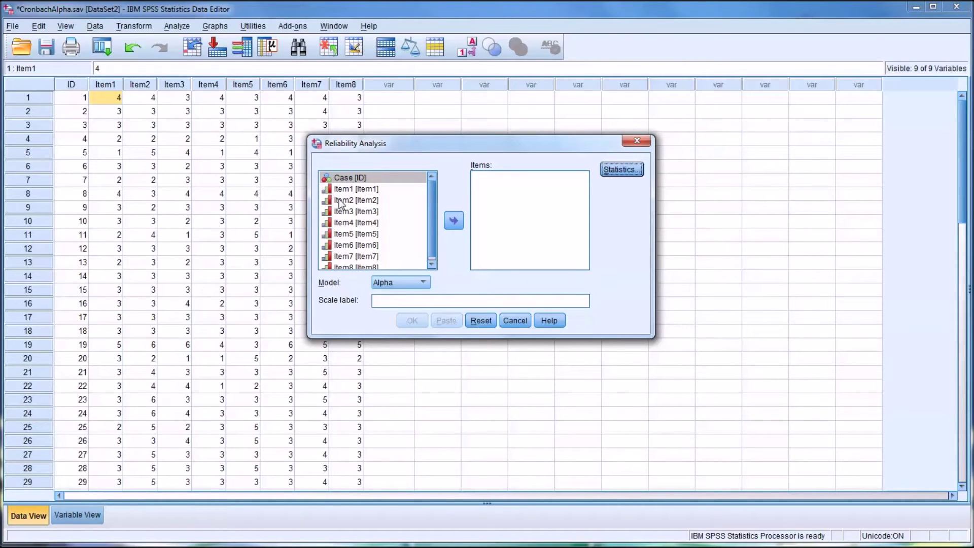
Add Item1 through Item8 to the items of the reliability analysis, leaving out the Case ID variable.
{"action": "left_click", "coordinate": [348, 177]}
{"action": "key", "text": "ctrl+a"}
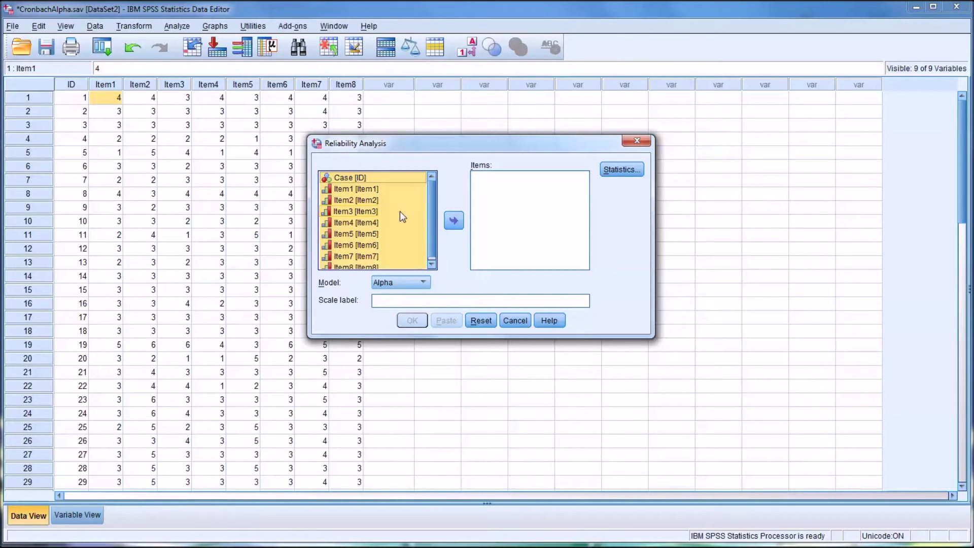
{"action": "left_click", "coordinate": [343, 178], "text": "ctrl"}
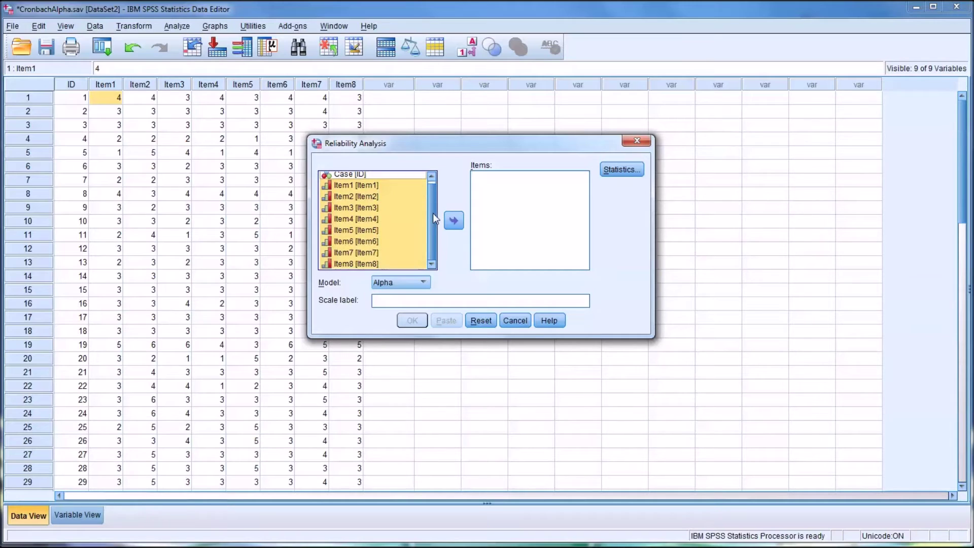
{"action": "left_click", "coordinate": [453, 221]}
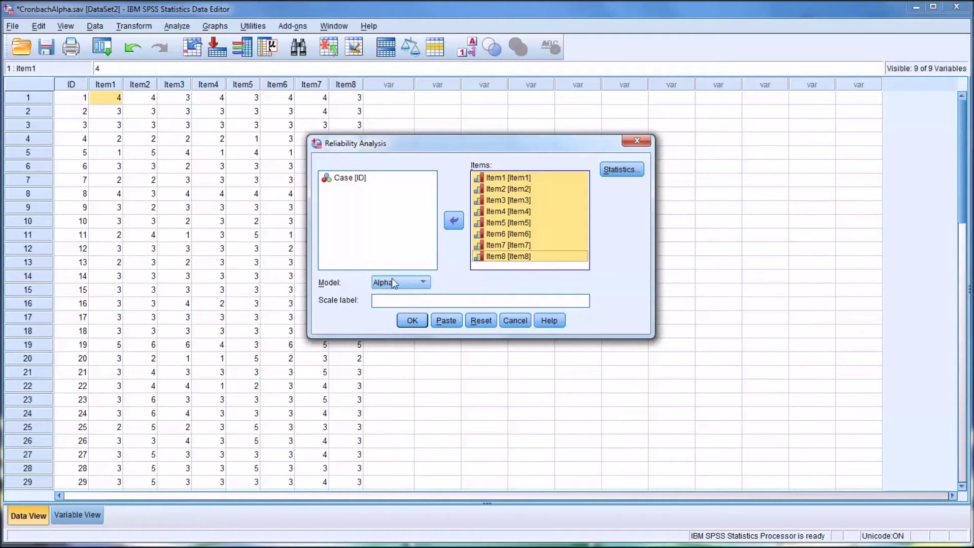
Request item and scale-if-item-deleted descriptives plus inter-item correlations, and run the reliability analysis with the Alpha model.
{"action": "left_click", "coordinate": [620, 170]}
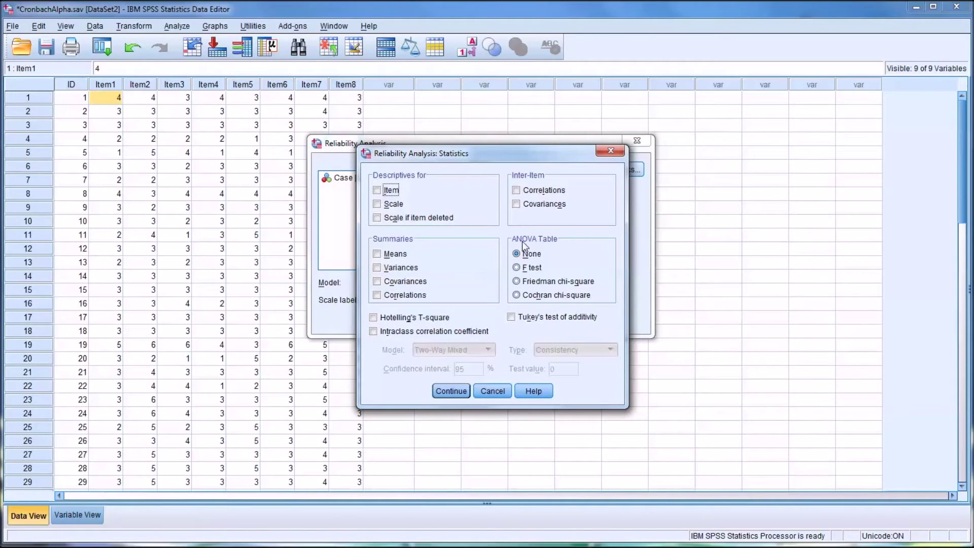
{"action": "left_click", "coordinate": [377, 189]}
{"action": "left_click", "coordinate": [377, 219]}
{"action": "left_click", "coordinate": [516, 190]}
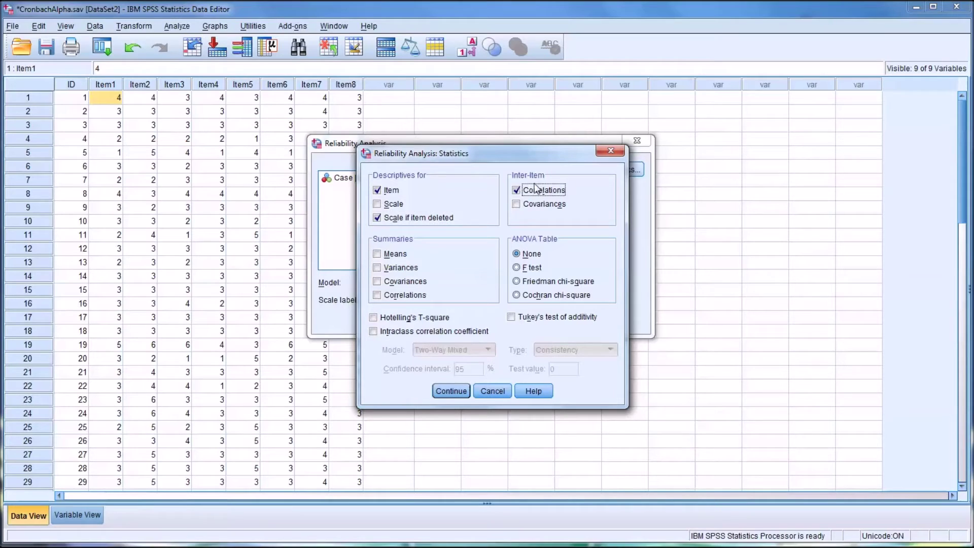
{"action": "left_click", "coordinate": [457, 391]}
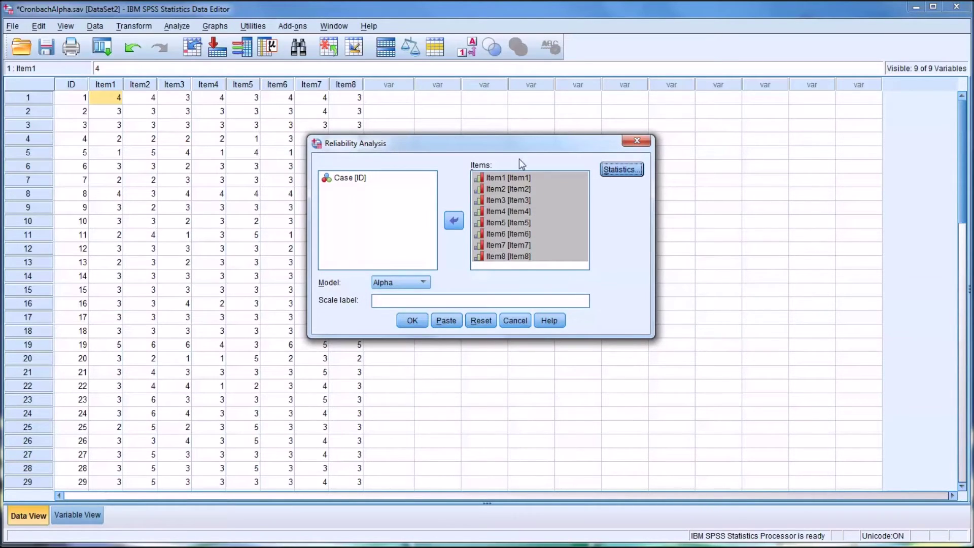
{"action": "left_click", "coordinate": [412, 321]}
Examine the case processing summary, reliability statistics, item statistics and inter-item correlation matrix in the output.
{"action": "left_click_drag", "start_coordinate": [501, 108], "coordinate": [492, 72]}
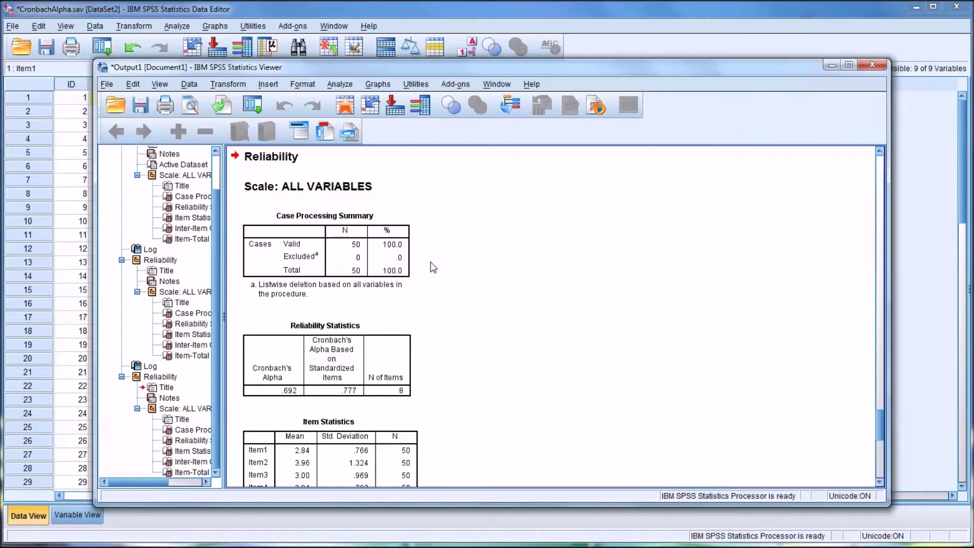
{"action": "scroll", "coordinate": [433, 267], "scroll_direction": "down", "scroll_amount": 1}
{"action": "scroll", "coordinate": [433, 268], "scroll_direction": "down", "scroll_amount": 1}
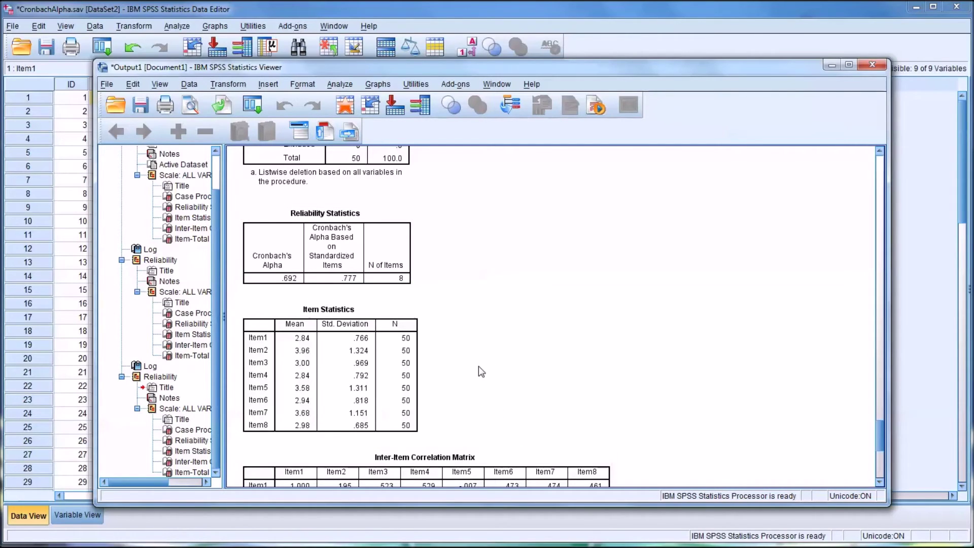
{"action": "scroll", "coordinate": [479, 391], "scroll_direction": "down", "scroll_amount": 1}
{"action": "scroll", "coordinate": [479, 359], "scroll_direction": "down", "scroll_amount": 2}
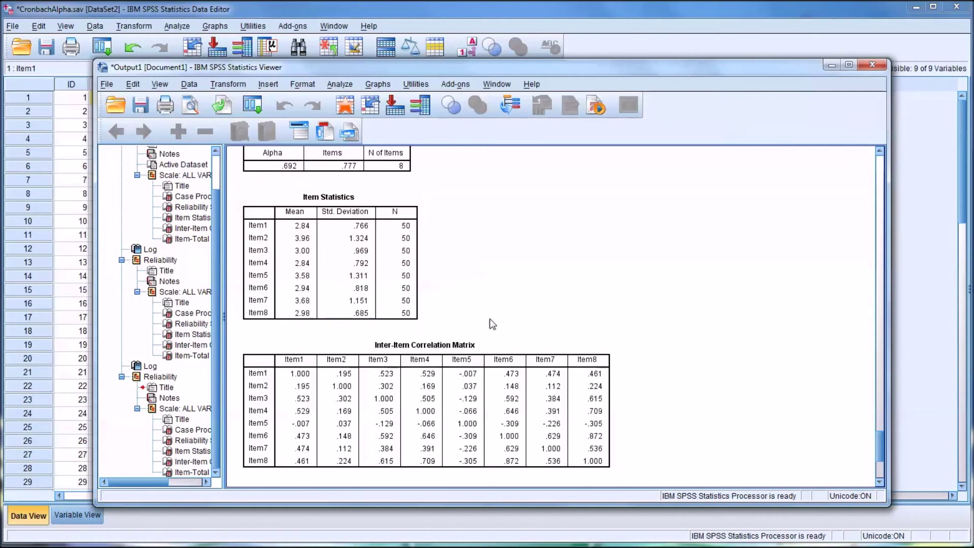
{"action": "scroll", "coordinate": [546, 294], "scroll_direction": "down", "scroll_amount": 3}
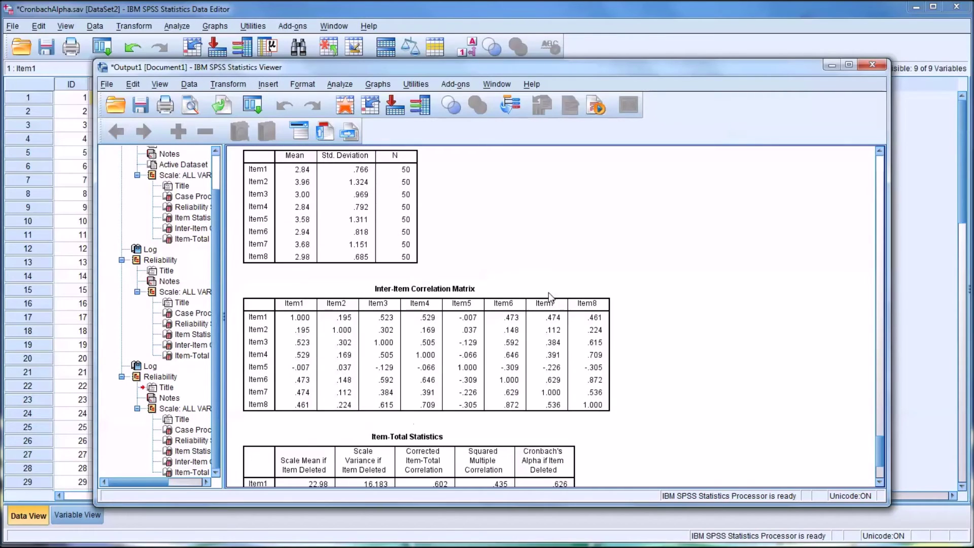
{"action": "scroll", "coordinate": [550, 293], "scroll_direction": "down", "scroll_amount": 3}
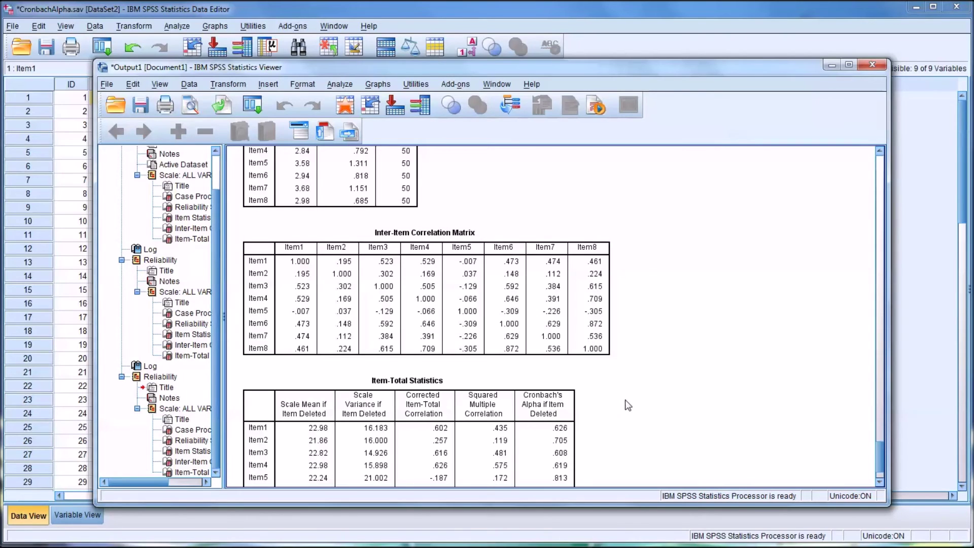
Compare each item's Cronbach's alpha if item deleted in the Item-Total Statistics with the overall Cronbach's alpha.
{"action": "scroll", "coordinate": [627, 404], "scroll_direction": "down", "scroll_amount": 3}
{"action": "scroll", "coordinate": [628, 404], "scroll_direction": "down", "scroll_amount": 1}
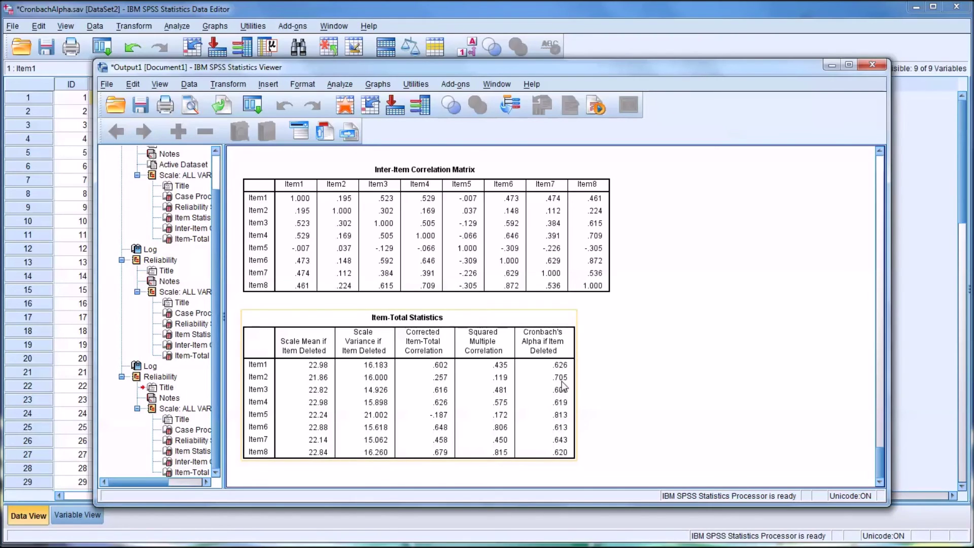
{"action": "scroll", "coordinate": [562, 381], "scroll_direction": "up", "scroll_amount": 5}
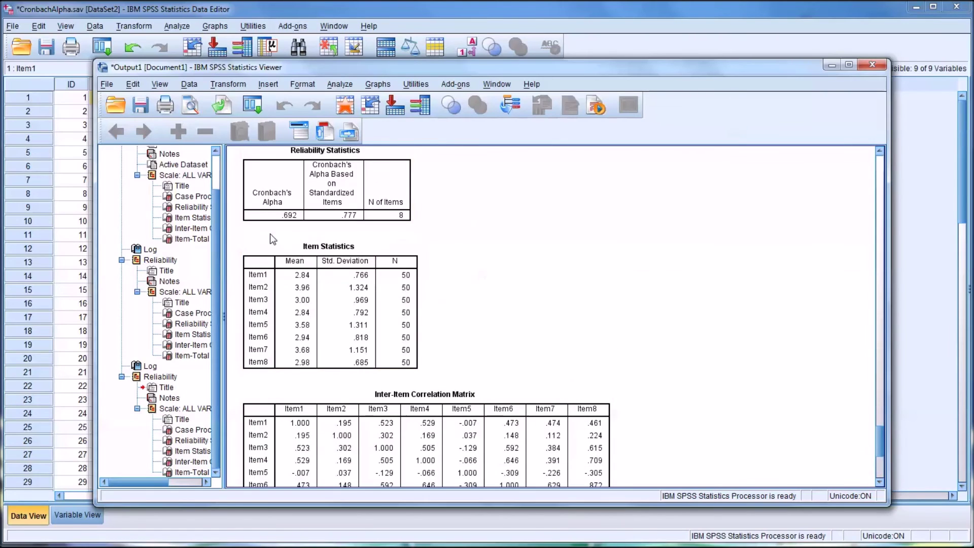
{"action": "scroll", "coordinate": [457, 254], "scroll_direction": "down", "scroll_amount": 5}
{"action": "left_click", "coordinate": [530, 324]}
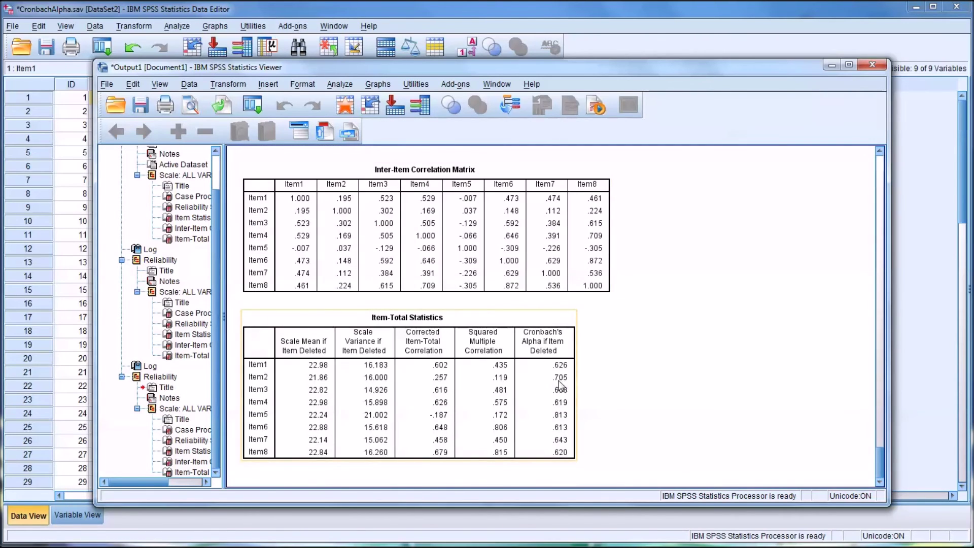
{"action": "left_click", "coordinate": [578, 432]}
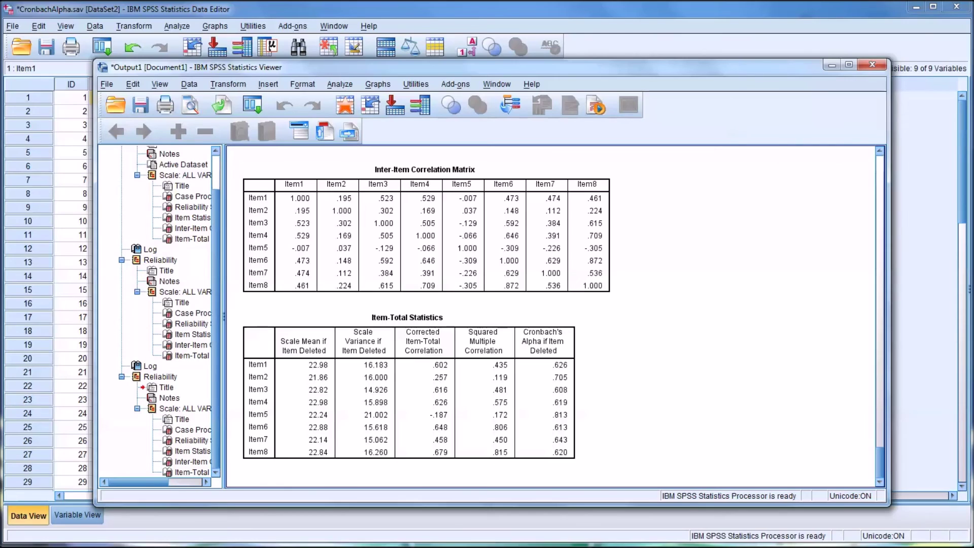
{"action": "left_click", "coordinate": [324, 425]}
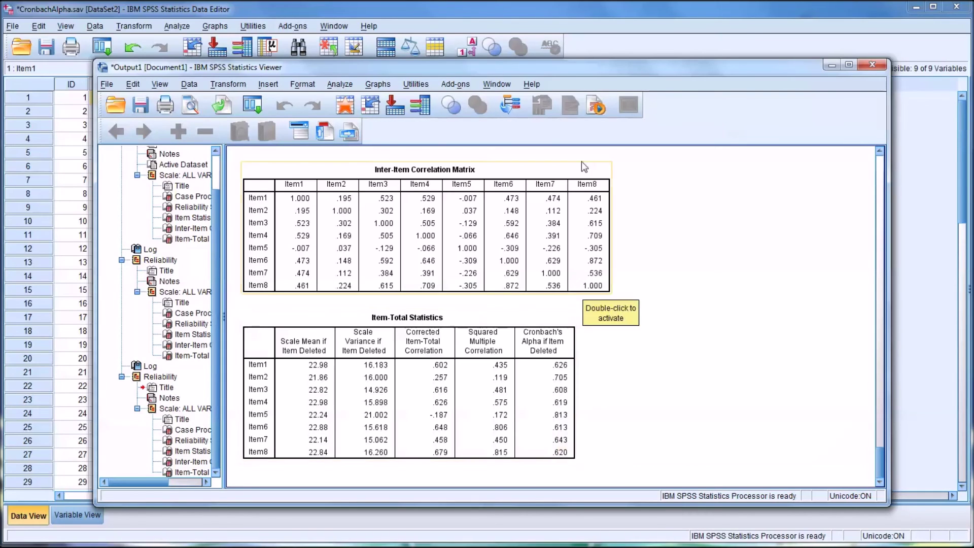
Remove Item5 from the items of the Reliability Analysis and rerun it with the same statistics.
{"action": "left_click", "coordinate": [586, 16]}
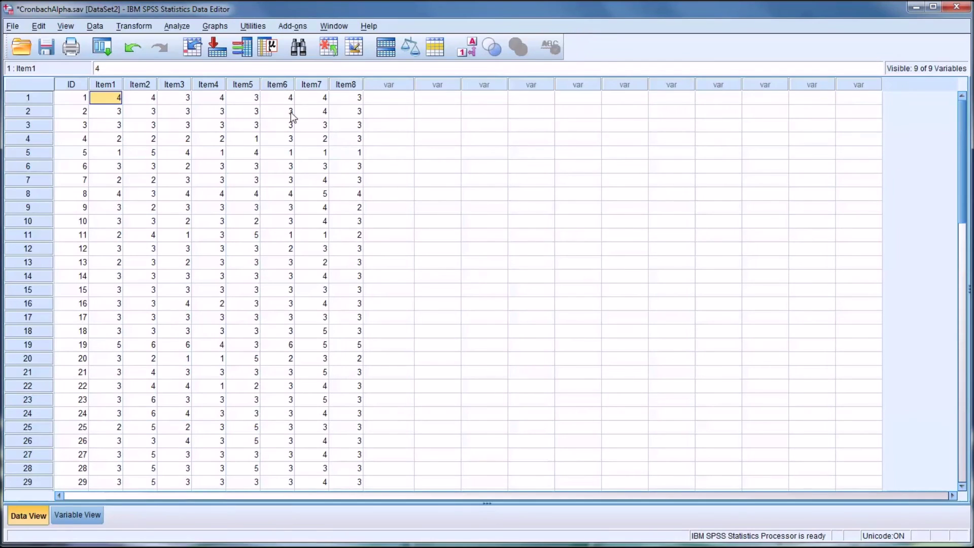
{"action": "left_click", "coordinate": [177, 26]}
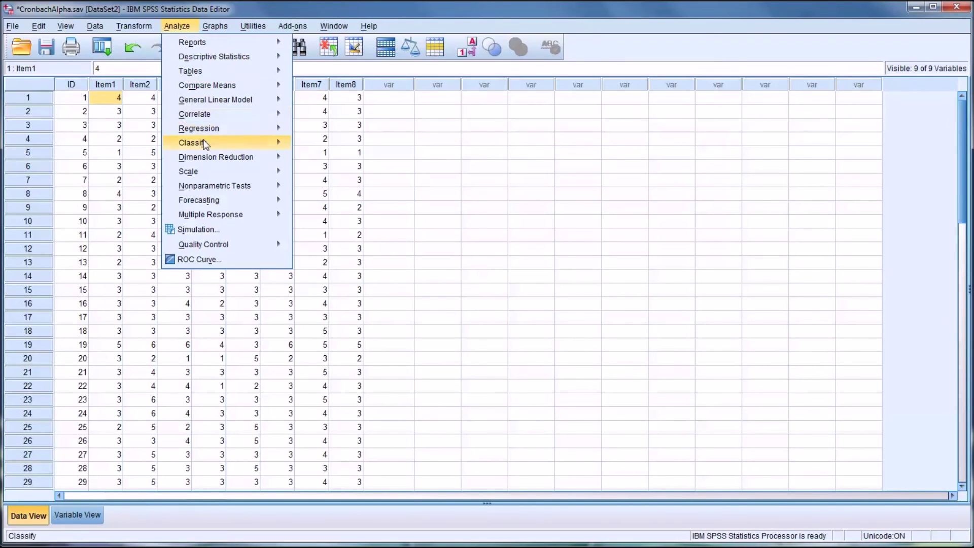
{"action": "mouse_move", "coordinate": [215, 173]}
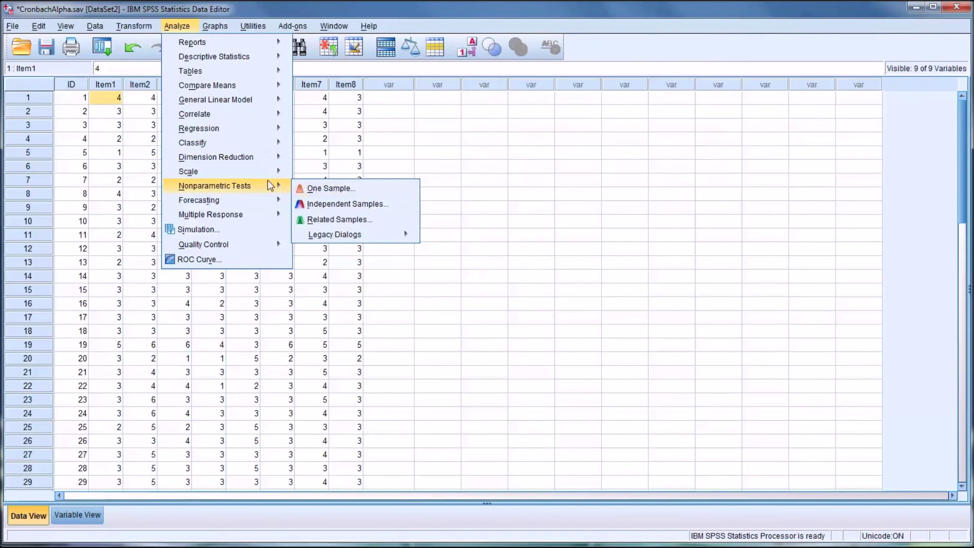
{"action": "left_click", "coordinate": [310, 176]}
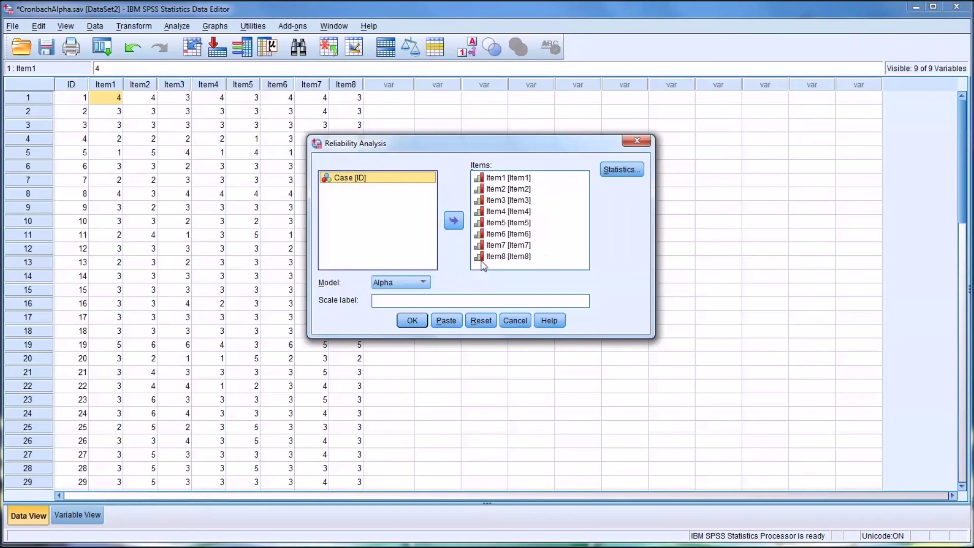
{"action": "left_click", "coordinate": [488, 222]}
{"action": "left_click", "coordinate": [453, 221]}
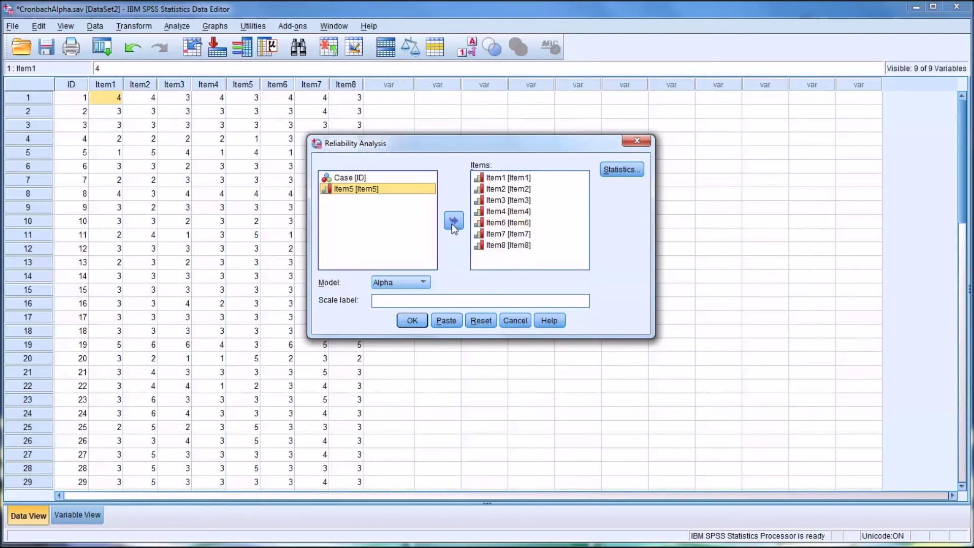
{"action": "left_click", "coordinate": [410, 321]}
Examine the new overall Cronbach's alpha and the alpha-if-item-deleted values for the remaining seven items.
{"action": "scroll", "coordinate": [450, 324], "scroll_direction": "down", "scroll_amount": 5}
{"action": "scroll", "coordinate": [450, 325], "scroll_direction": "up", "scroll_amount": 3}
{"action": "left_click", "coordinate": [385, 254]}
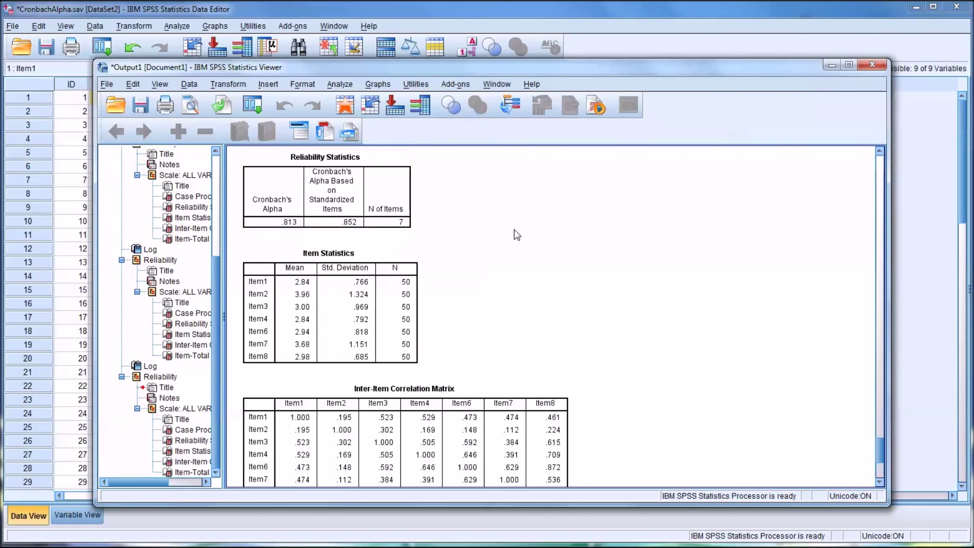
{"action": "scroll", "coordinate": [531, 261], "scroll_direction": "down", "scroll_amount": 3}
{"action": "scroll", "coordinate": [531, 265], "scroll_direction": "down", "scroll_amount": 2}
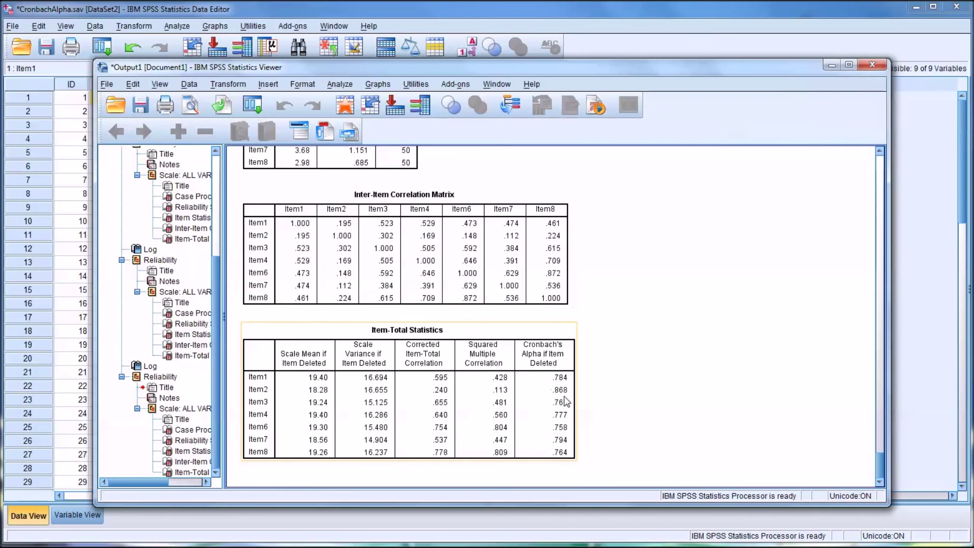
{"action": "scroll", "coordinate": [569, 401], "scroll_direction": "up", "scroll_amount": 4}
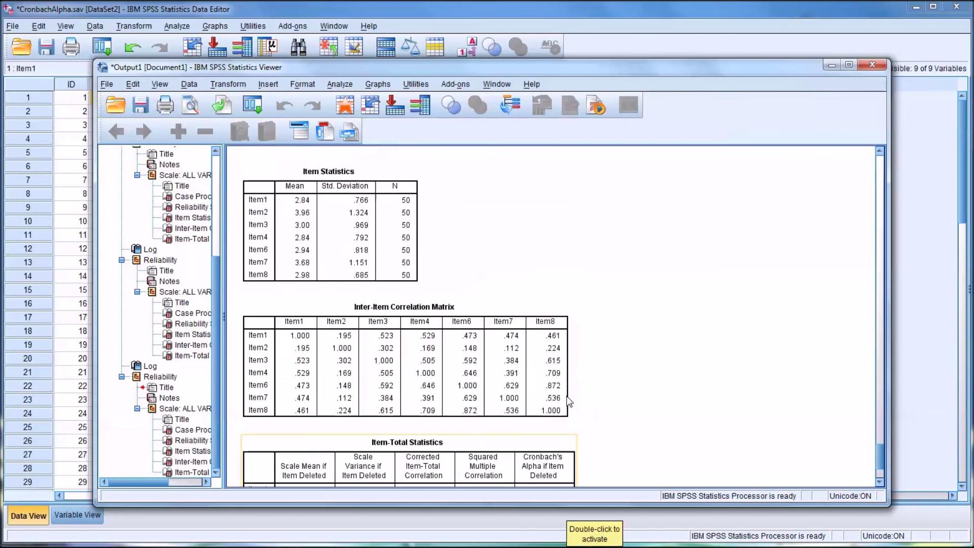
{"action": "scroll", "coordinate": [546, 380], "scroll_direction": "down", "scroll_amount": 4}
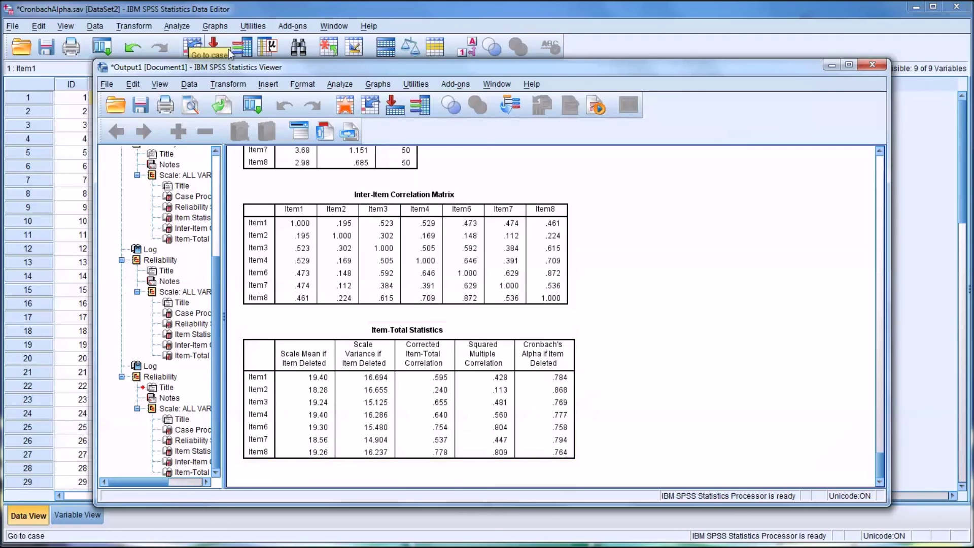
Remove Item2 from the items of the Reliability Analysis and rerun it on the remaining six items.
{"action": "left_click", "coordinate": [340, 84]}
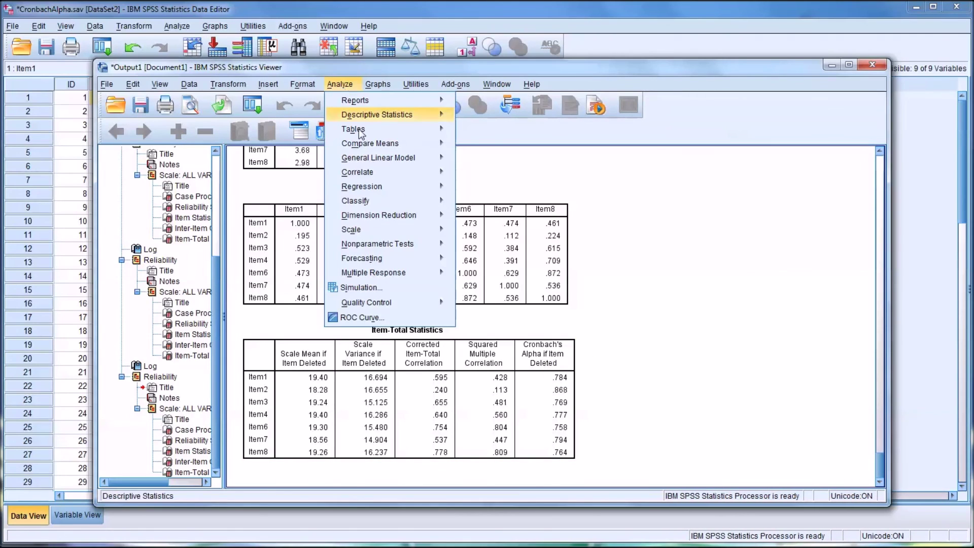
{"action": "mouse_move", "coordinate": [386, 229]}
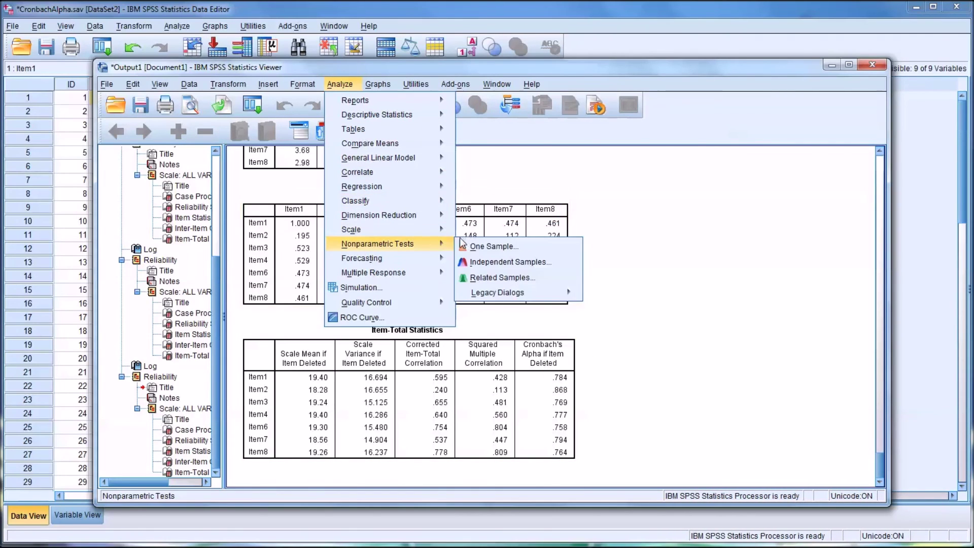
{"action": "left_click", "coordinate": [488, 232]}
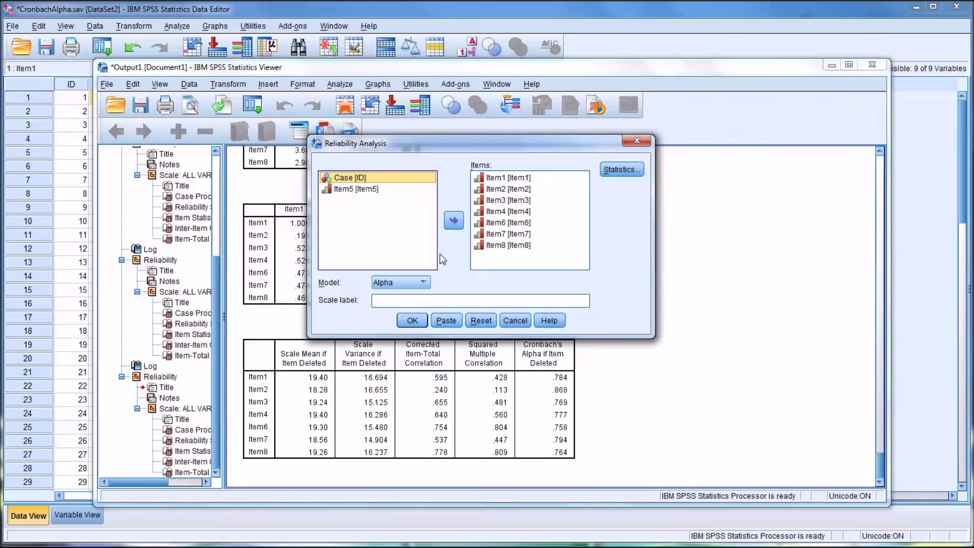
{"action": "left_click", "coordinate": [500, 188]}
{"action": "left_click", "coordinate": [454, 221]}
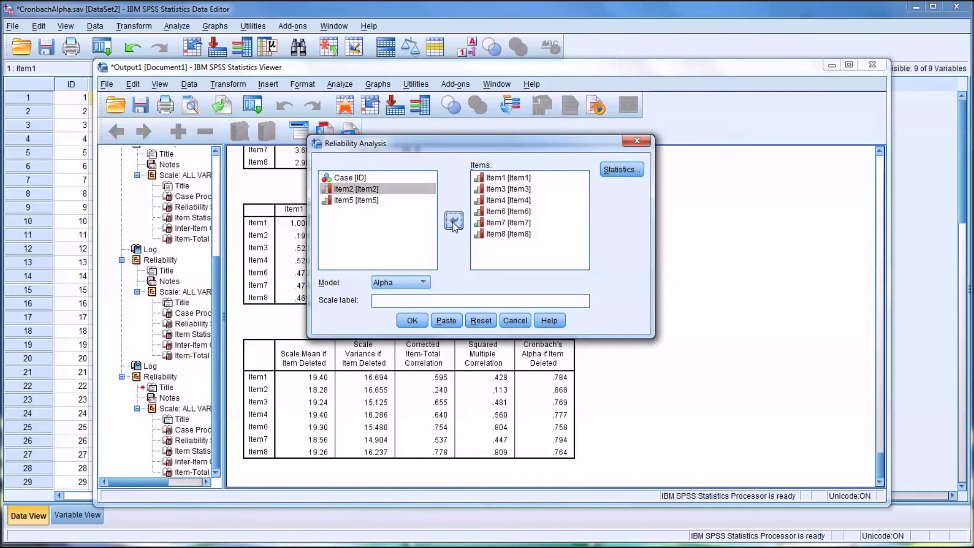
{"action": "left_click", "coordinate": [411, 324]}
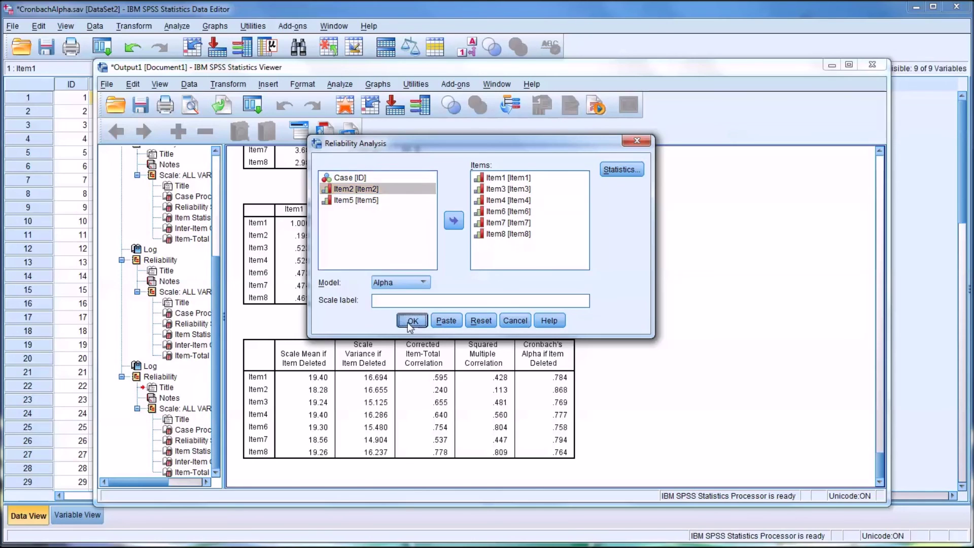
Compare the six-item scale's overall Cronbach's alpha with each item's alpha-if-item-deleted value in the Item-Total Statistics.
{"action": "scroll", "coordinate": [507, 341], "scroll_direction": "down", "scroll_amount": 5}
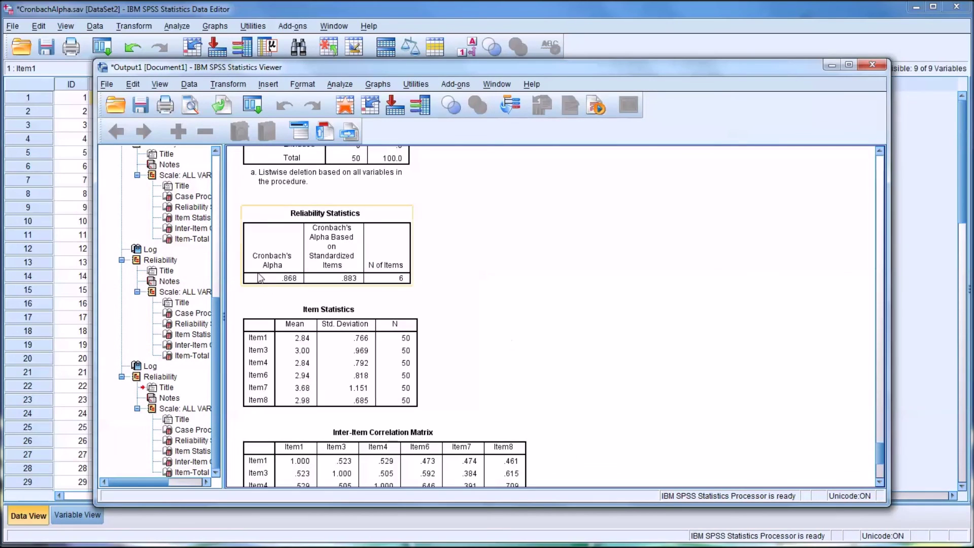
{"action": "scroll", "coordinate": [294, 294], "scroll_direction": "down", "scroll_amount": 7}
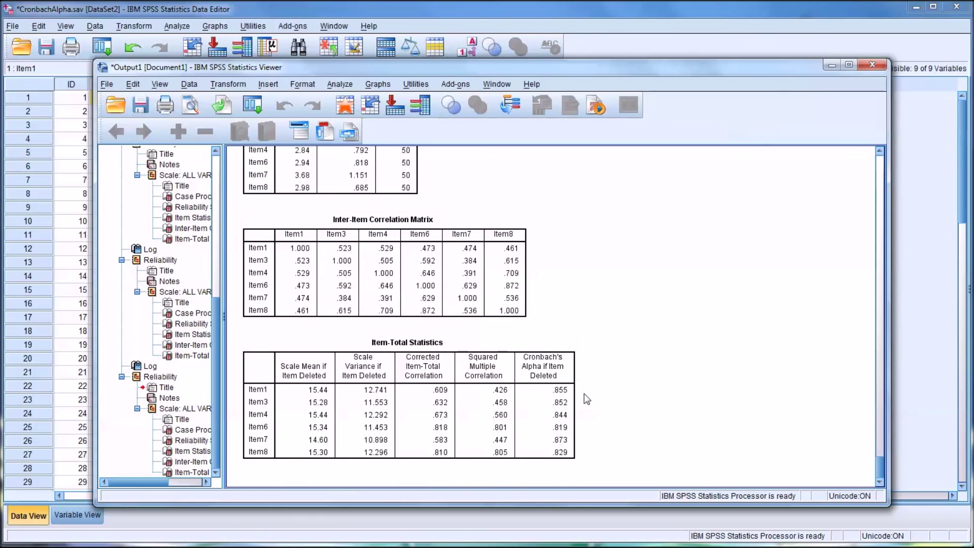
{"action": "left_click", "coordinate": [576, 412]}
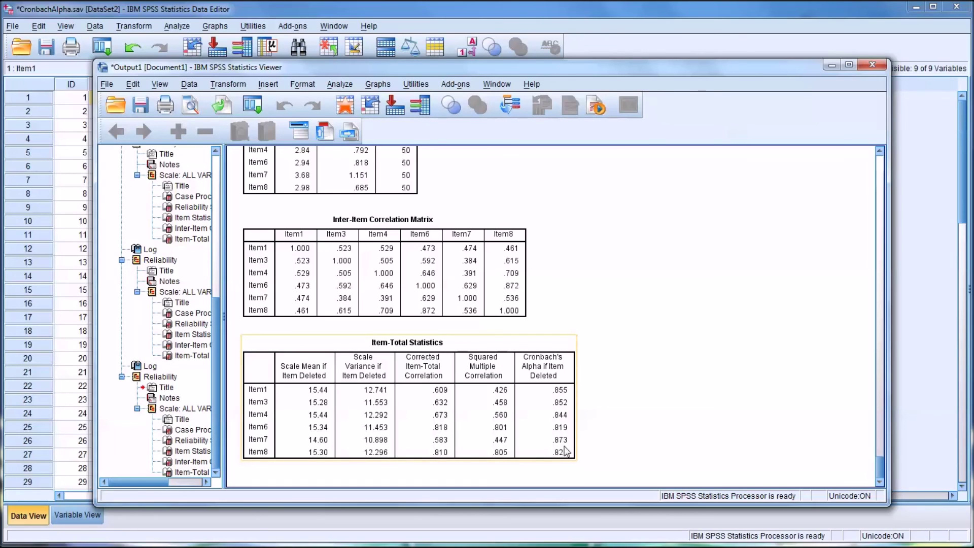
{"action": "scroll", "coordinate": [558, 442], "scroll_direction": "up", "scroll_amount": 3}
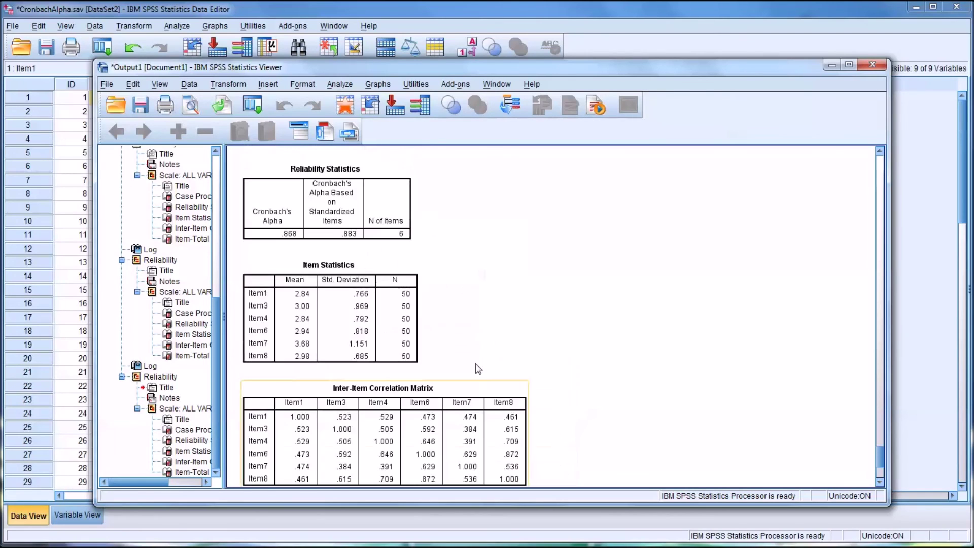
{"action": "scroll", "coordinate": [482, 329], "scroll_direction": "down", "scroll_amount": 3}
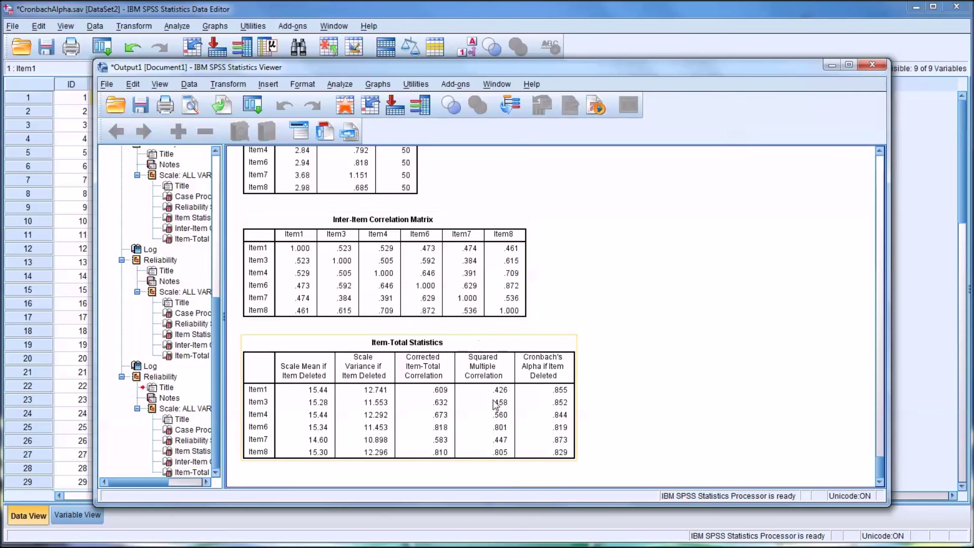